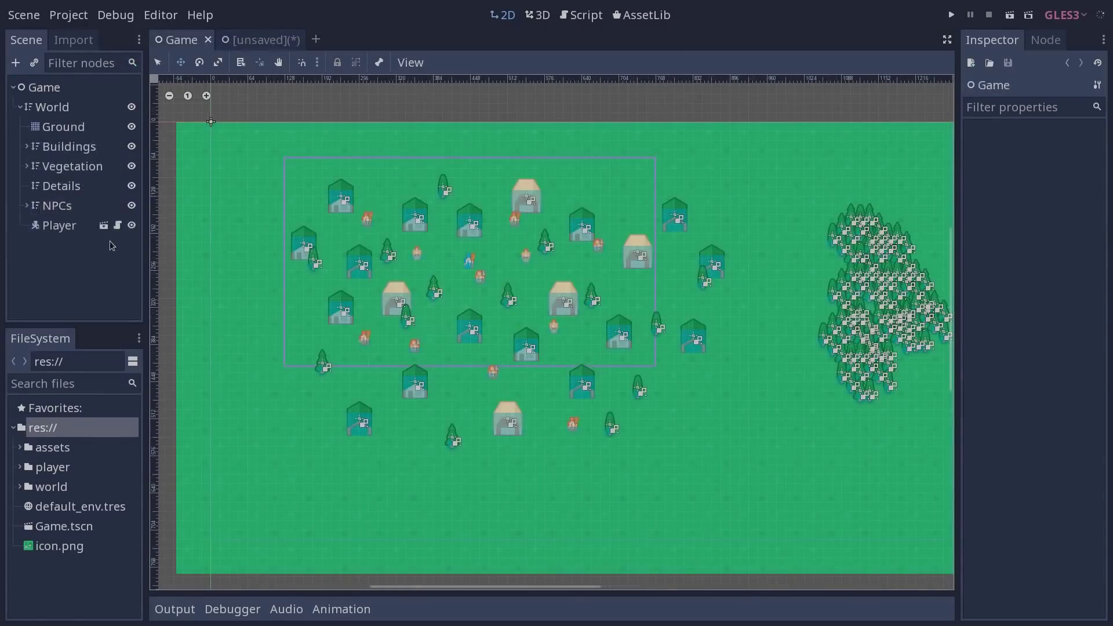
- Expand the Vegetation group and walk the player right and down in the running game
{"action": "left_click", "coordinate": [27, 165]}
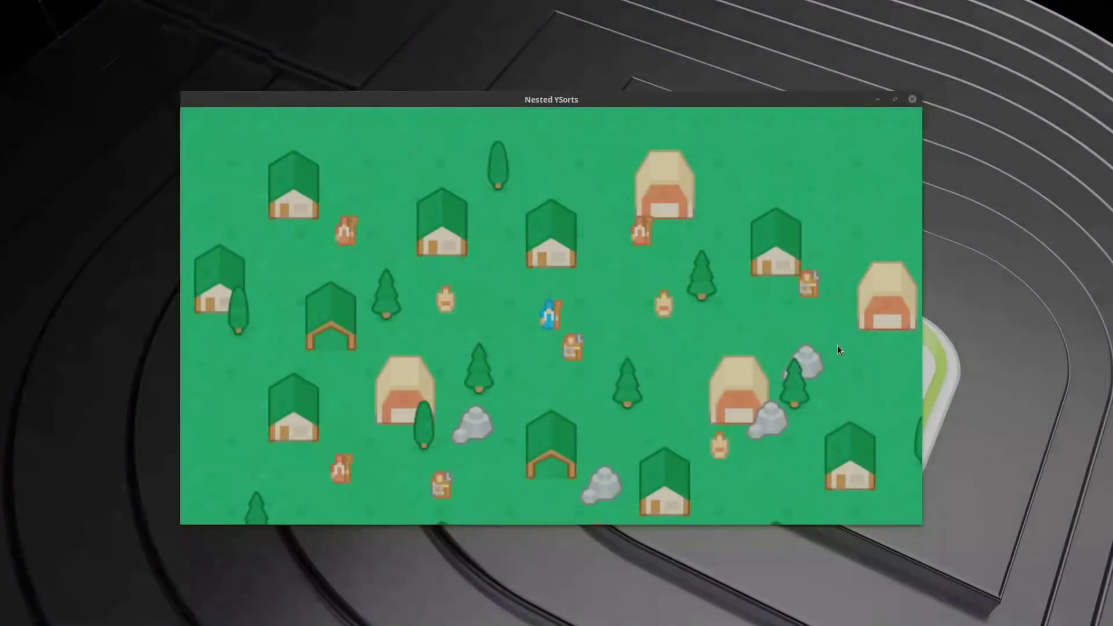
{"action": "key", "text": "Right"}
{"action": "key", "text": "Down"}
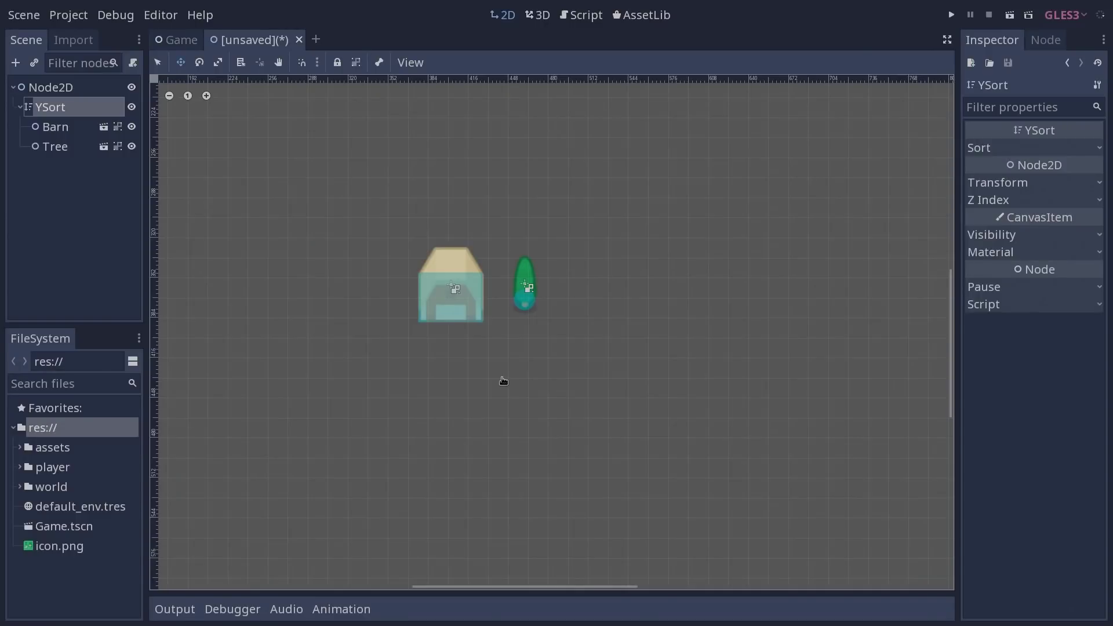
- Drag the Tree sprite over the barn, then undo to return it to the barn's lower right
{"action": "middle_click_drag", "start_coordinate": [504, 387], "coordinate": [510, 384]}
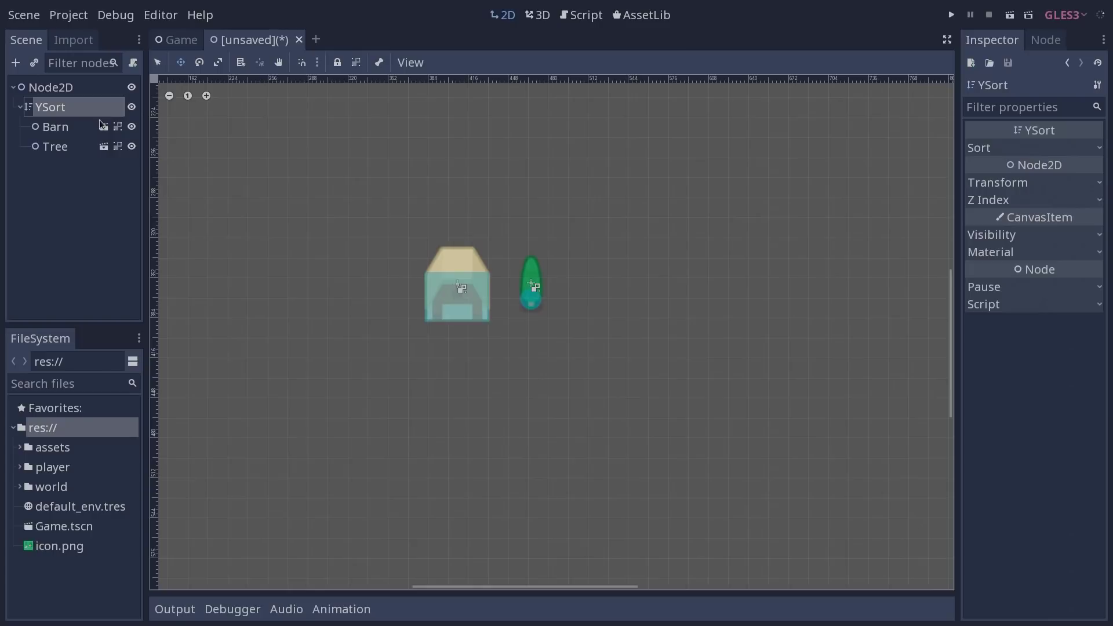
{"action": "left_click", "coordinate": [64, 146]}
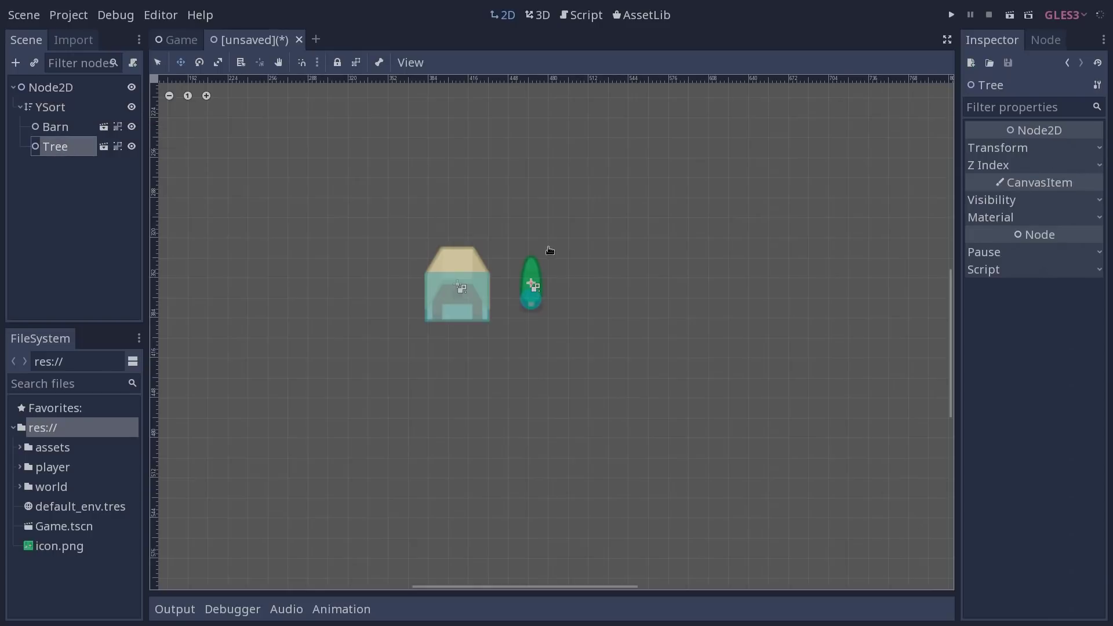
{"action": "left_click_drag", "start_coordinate": [541, 309], "coordinate": [532, 336]}
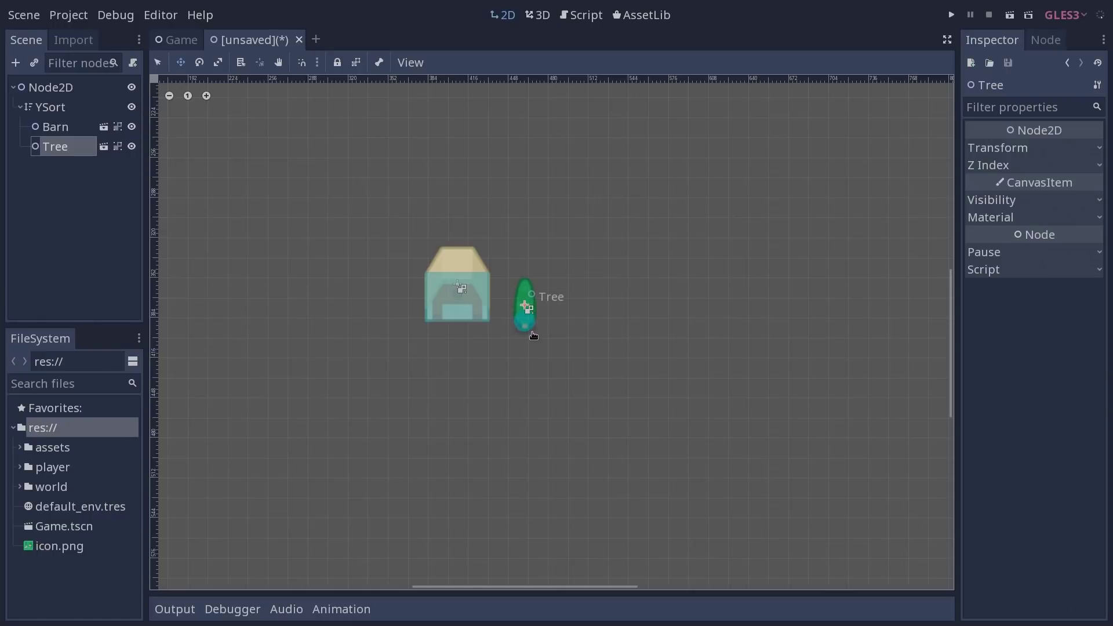
{"action": "mouse_move", "coordinate": [533, 336]}
{"action": "left_mouse_down"}
{"action": "mouse_move", "coordinate": [489, 336]}
{"action": "mouse_move", "coordinate": [491, 270]}
{"action": "left_mouse_up"}
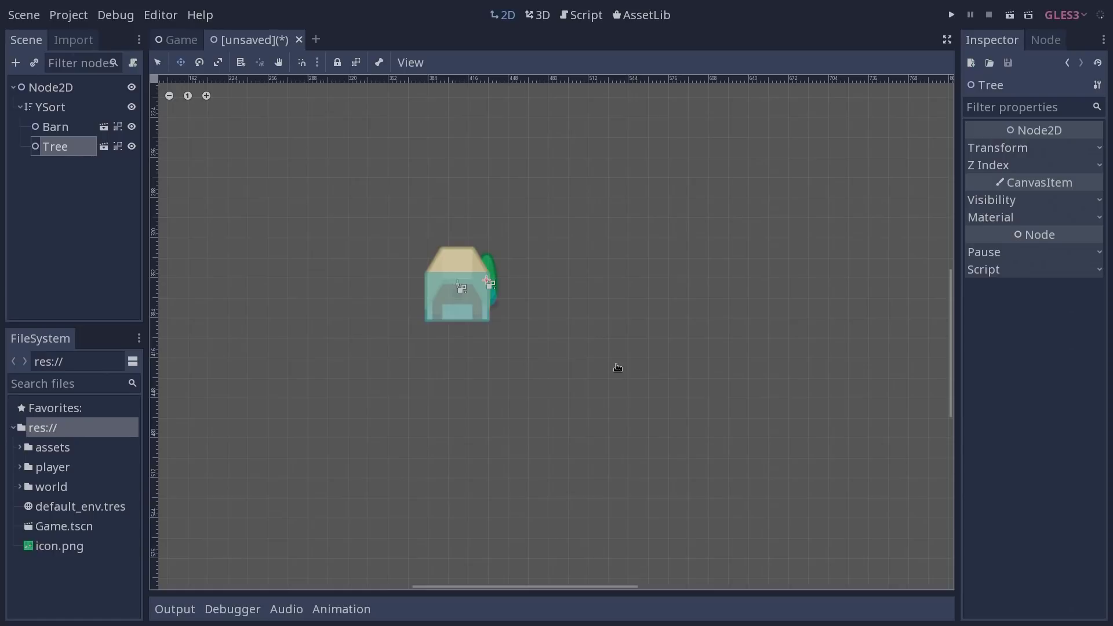
{"action": "key", "text": "ctrl+z"}
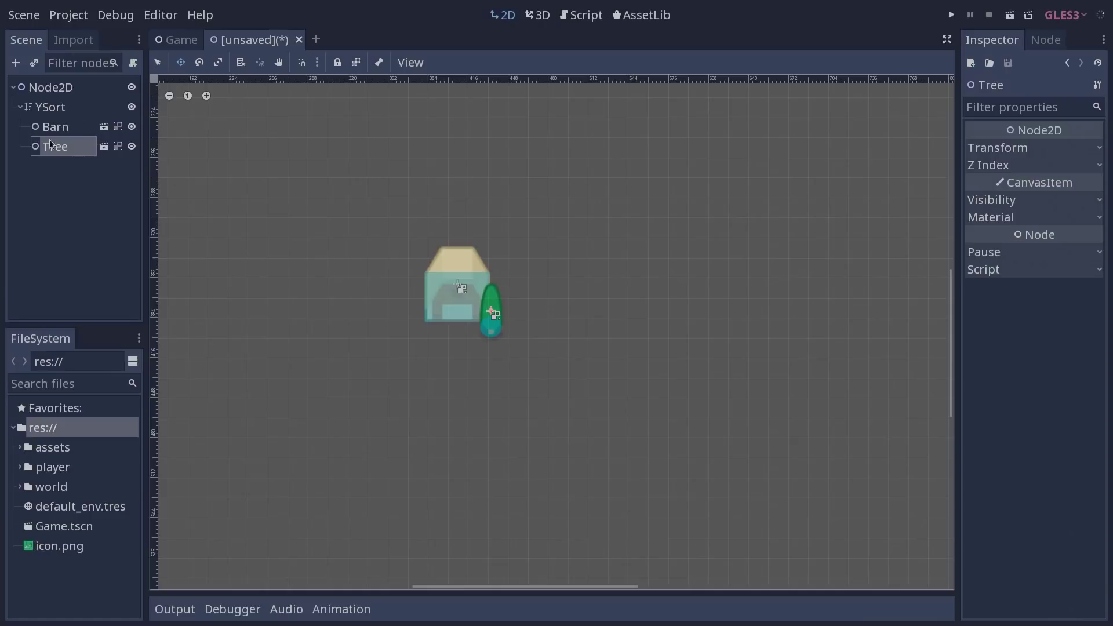
- Enable Editable Children on Barn and move its sprite and collision shape down
{"action": "right_click", "coordinate": [52, 126]}
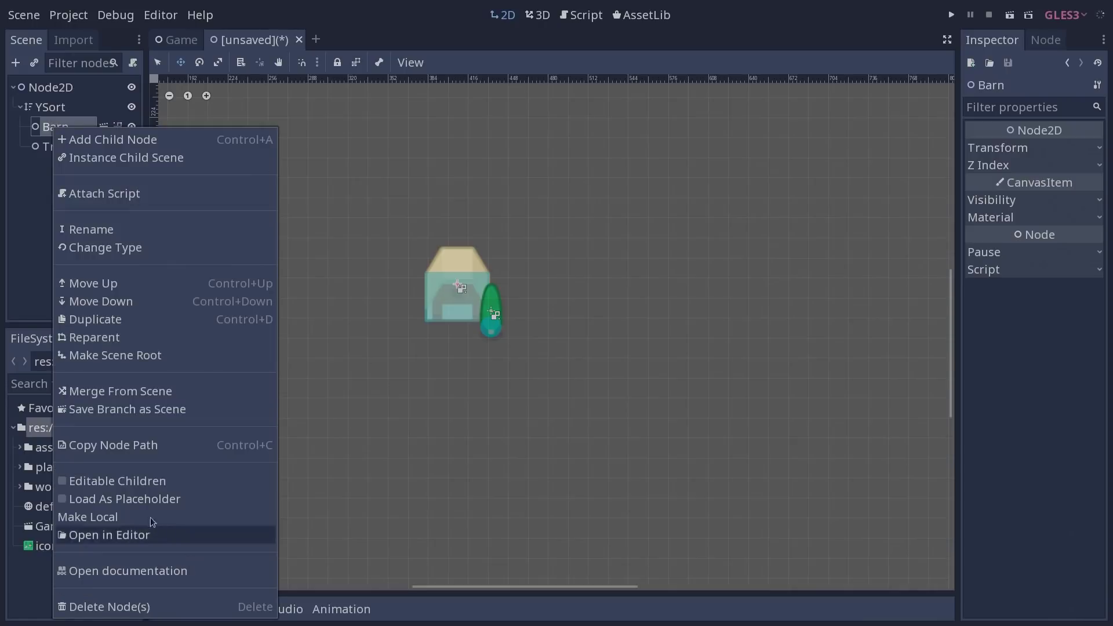
{"action": "left_click", "coordinate": [127, 481]}
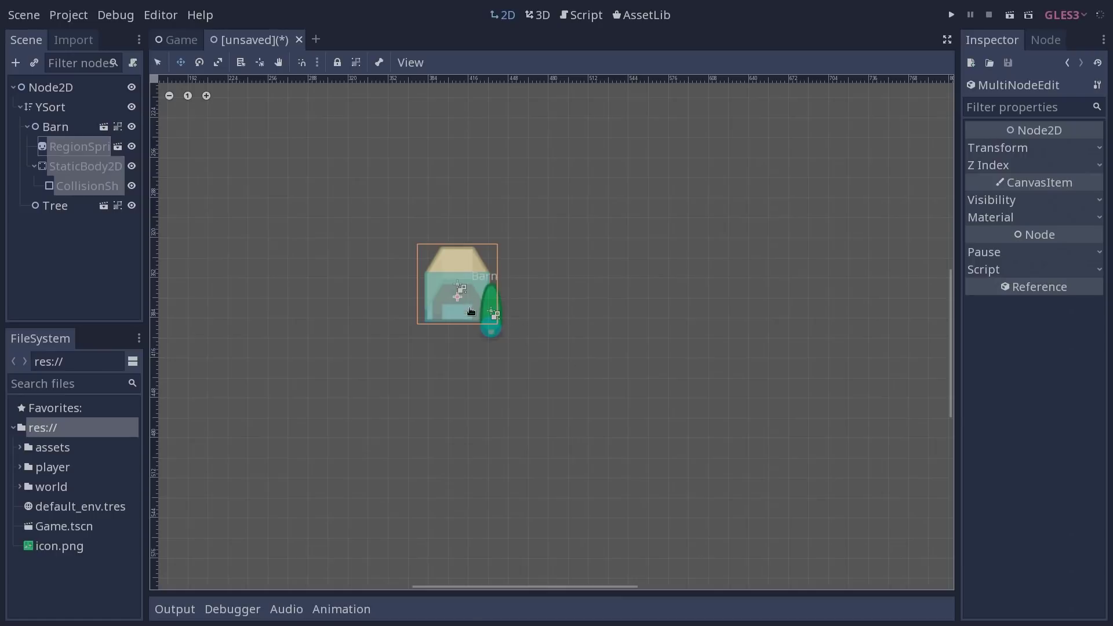
{"action": "left_click_drag", "start_coordinate": [472, 290], "coordinate": [472, 308]}
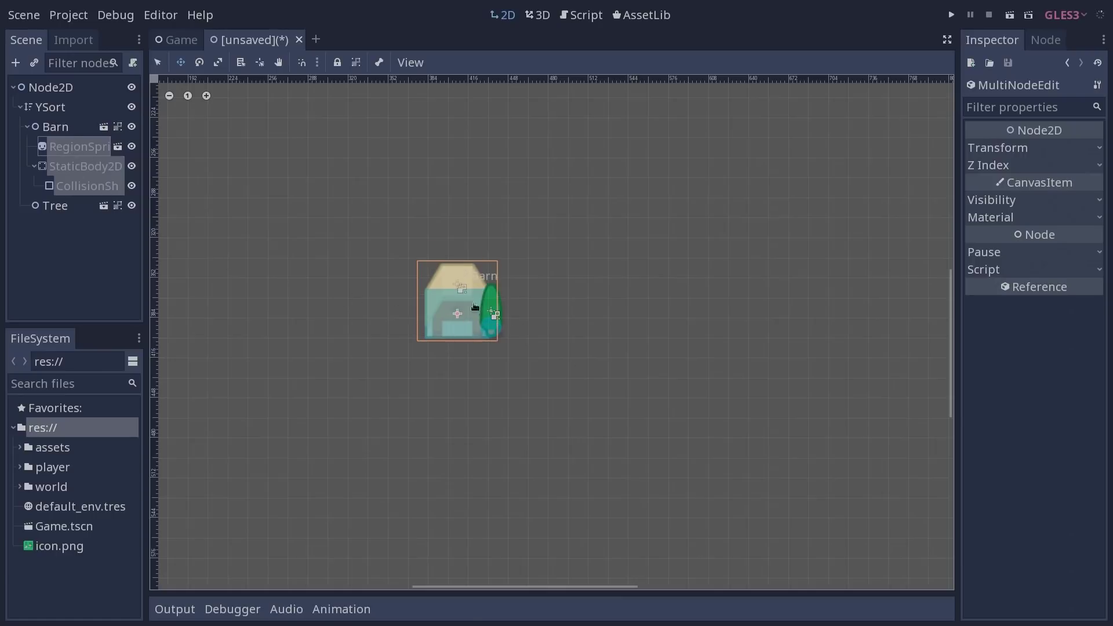
{"action": "left_click", "coordinate": [63, 130]}
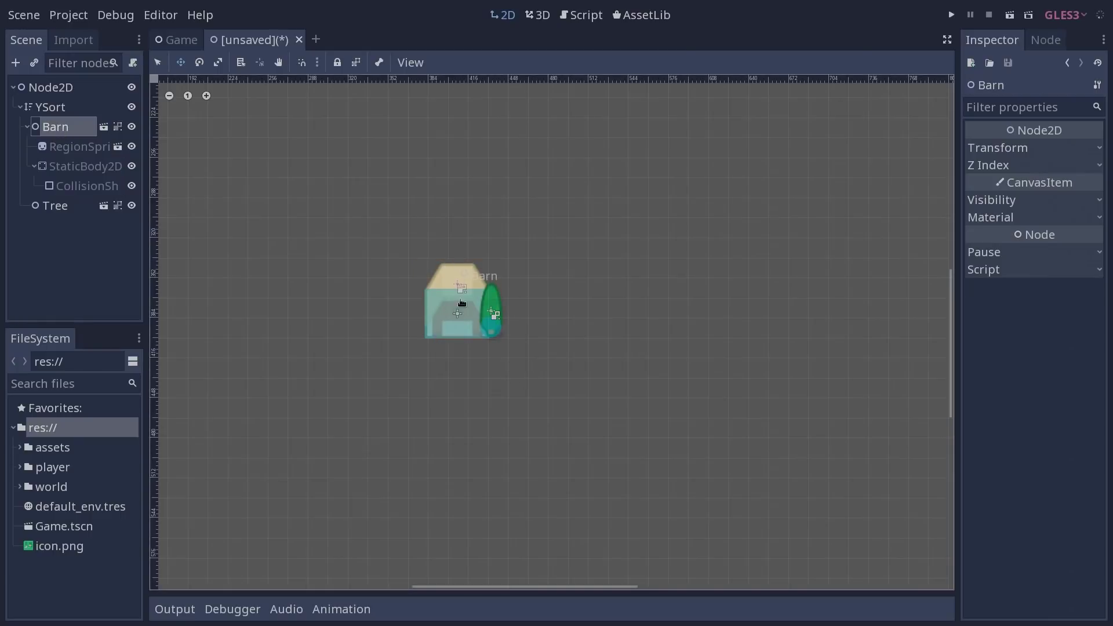
{"action": "left_click", "coordinate": [56, 206]}
- Move the tree behind the barn's roof, then beside its right side, and return to Game
{"action": "mouse_move", "coordinate": [493, 313]}
{"action": "left_mouse_down"}
{"action": "mouse_move", "coordinate": [479, 341]}
{"action": "mouse_move", "coordinate": [476, 299]}
{"action": "left_mouse_up"}
{"action": "left_click", "coordinate": [535, 310]}
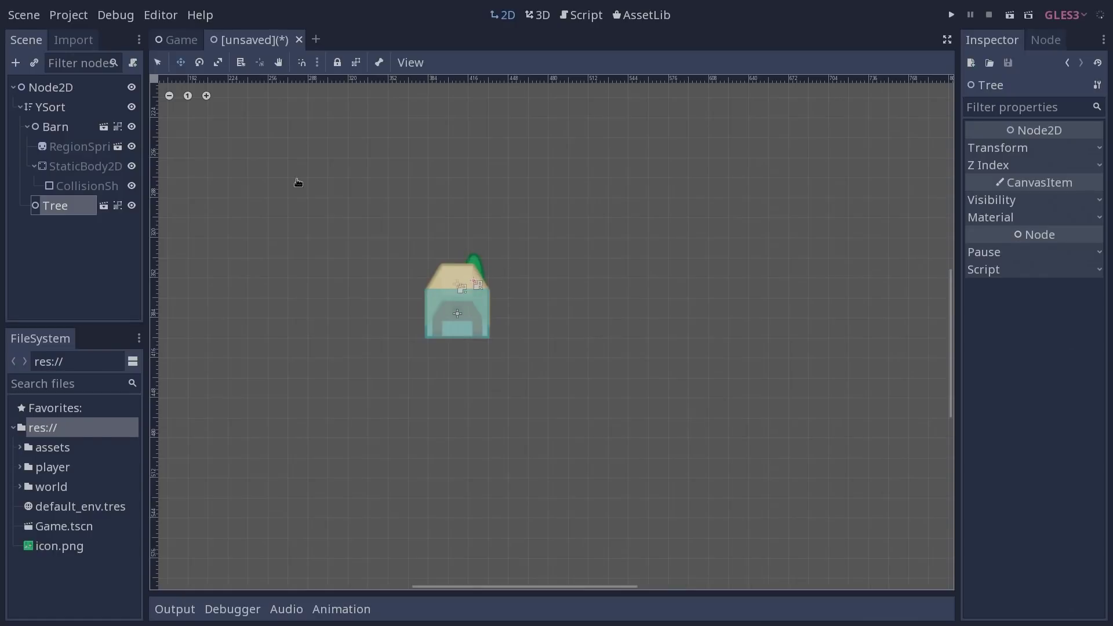
{"action": "left_click_drag", "start_coordinate": [475, 265], "coordinate": [495, 335]}
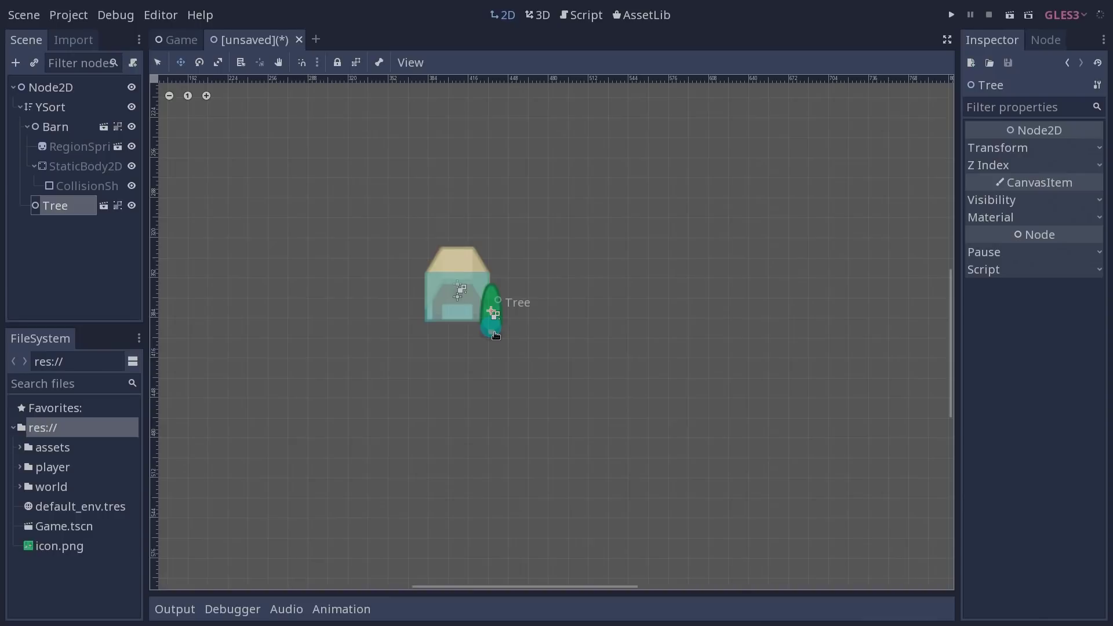
{"action": "left_click_drag", "start_coordinate": [495, 335], "coordinate": [502, 318]}
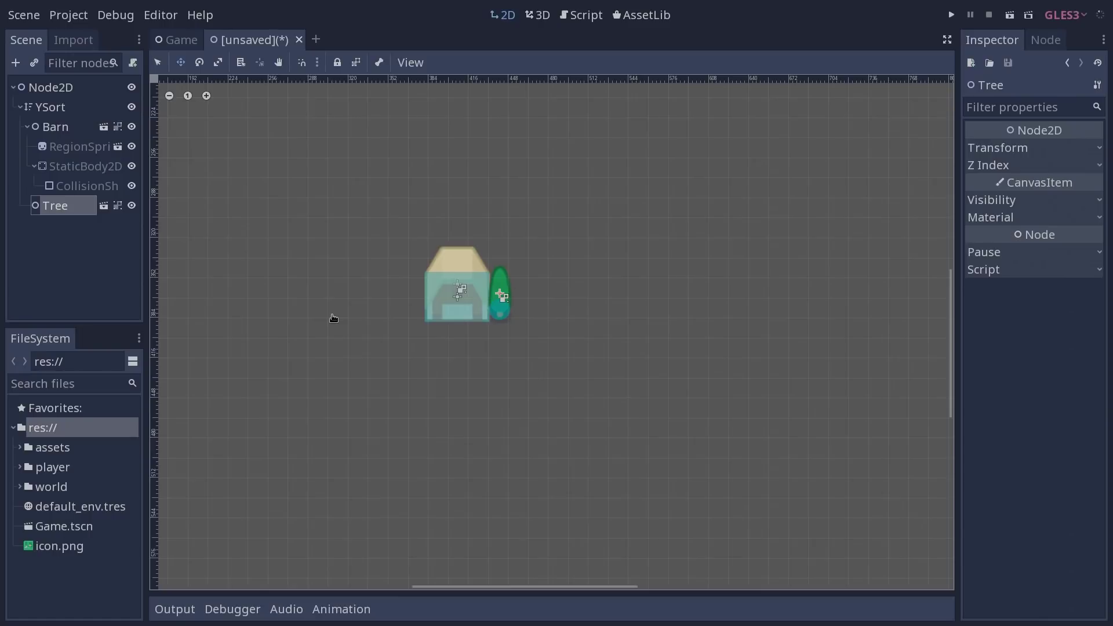
{"action": "left_click", "coordinate": [174, 42]}
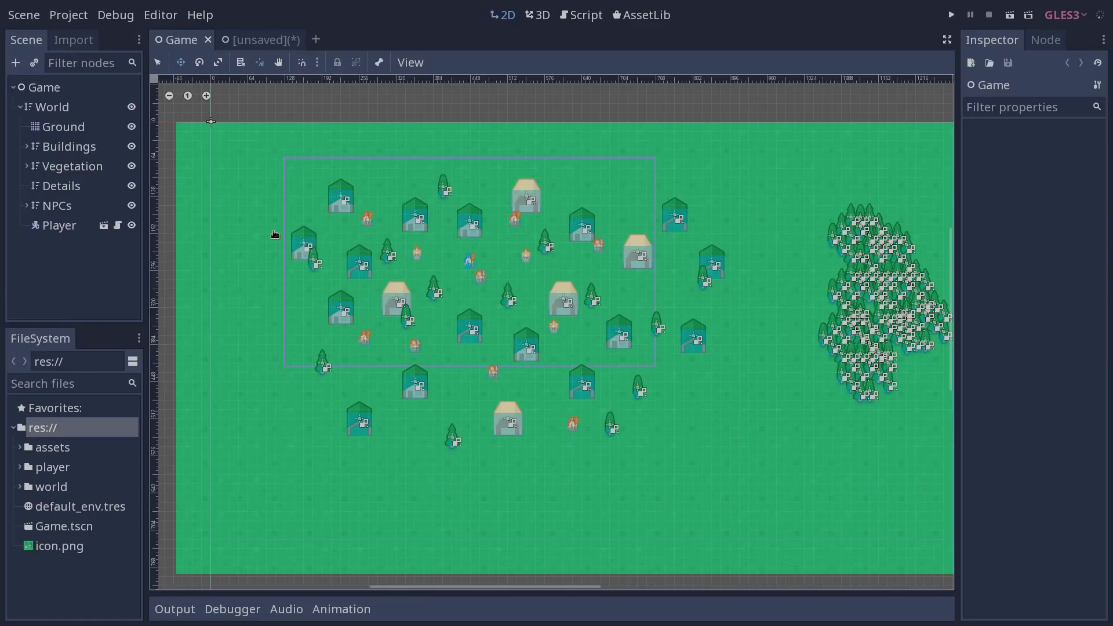
- Expand Vegetation in the Game scene and select the Details YSort node
{"action": "left_click", "coordinate": [27, 166]}
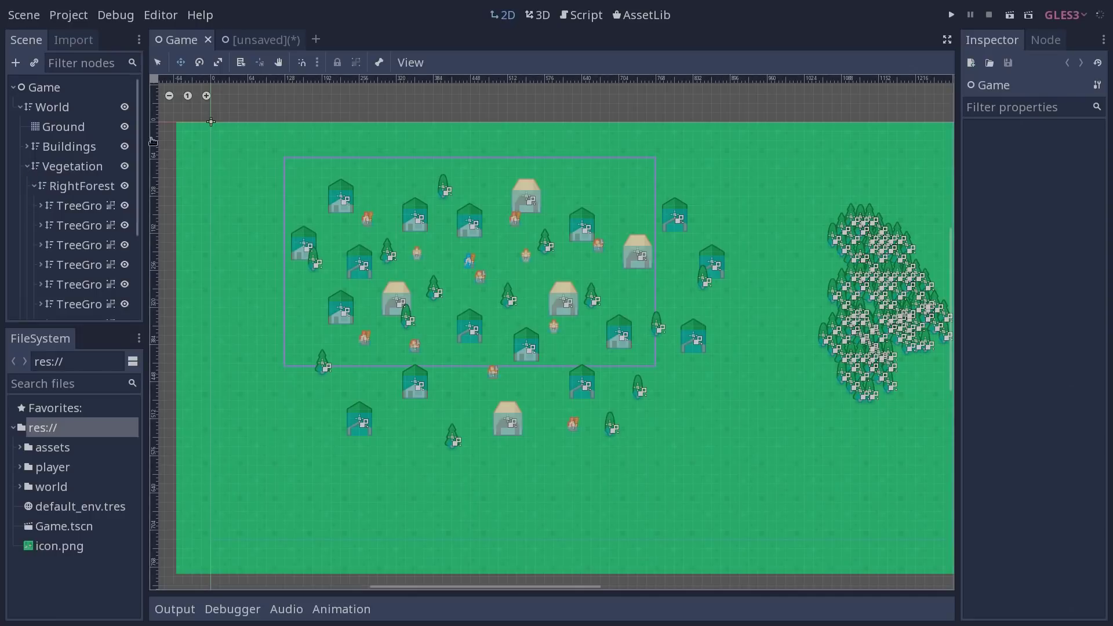
{"action": "scroll", "coordinate": [139, 127], "scroll_direction": "down", "scroll_amount": 1}
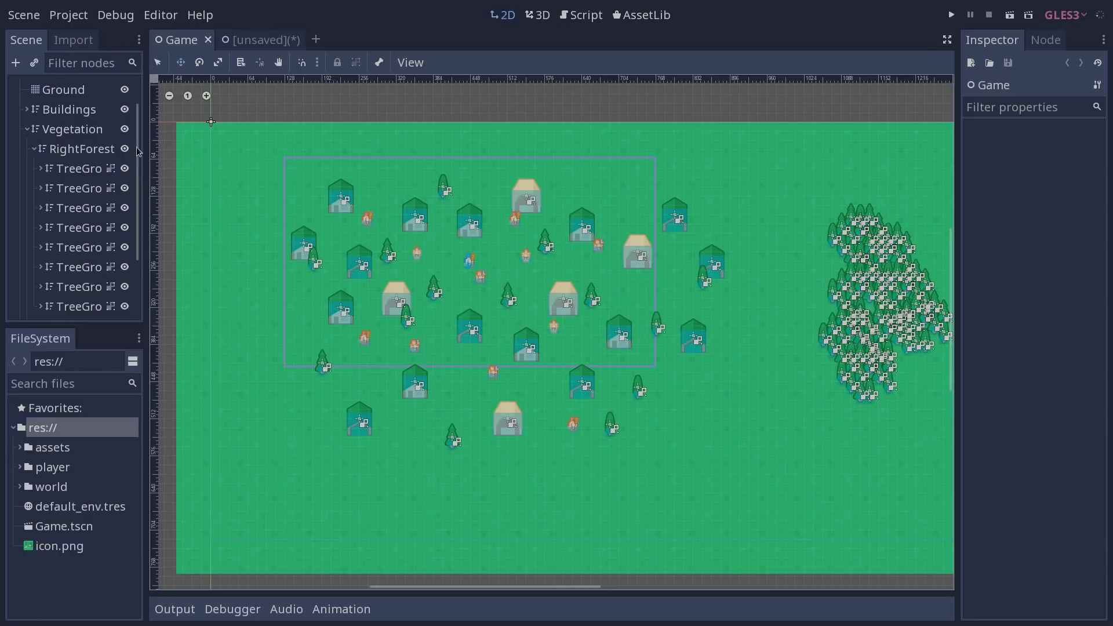
{"action": "scroll", "coordinate": [142, 189], "scroll_direction": "down", "scroll_amount": 2}
{"action": "scroll", "coordinate": [105, 209], "scroll_direction": "down", "scroll_amount": 2}
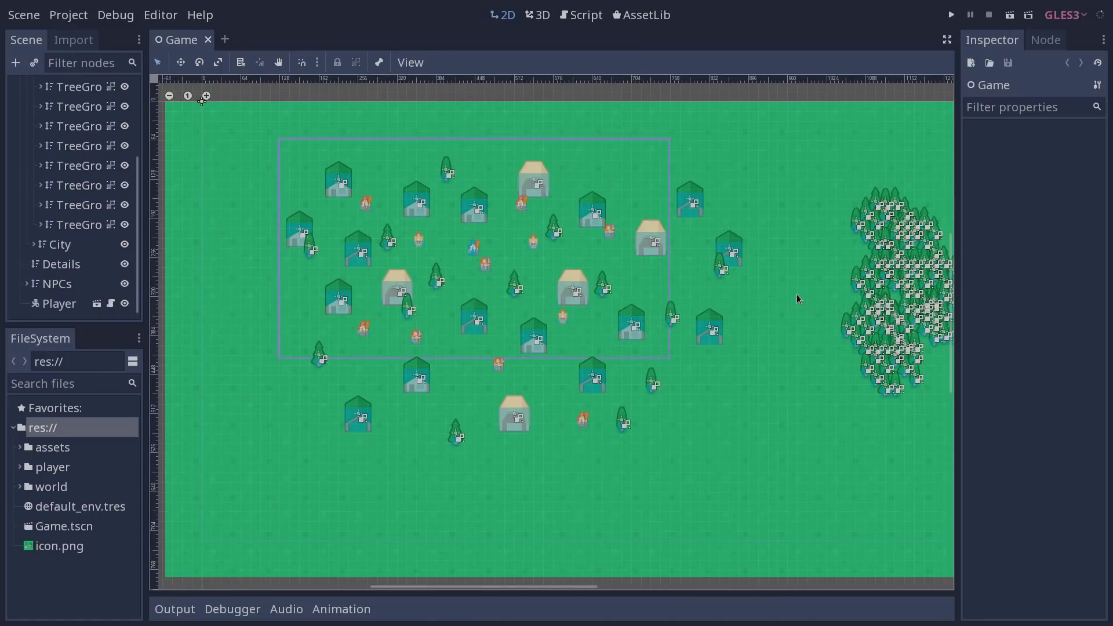
{"action": "left_click", "coordinate": [69, 265]}
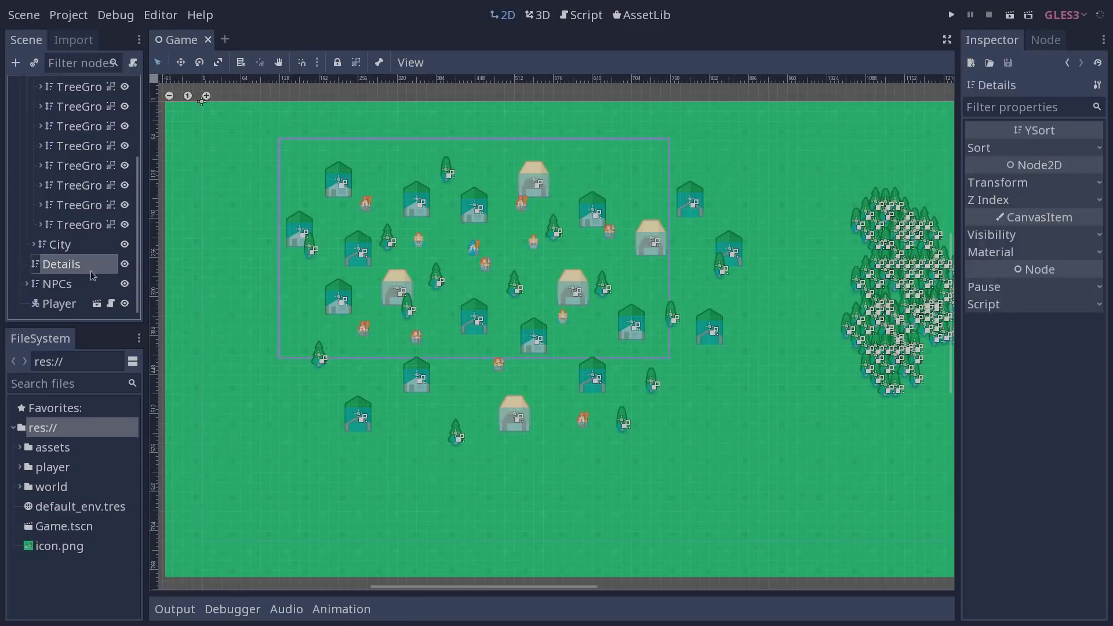
- Instance Boulders.tscn under Details, place it near a barn, and duplicate it
{"action": "left_click", "coordinate": [35, 63]}
{"action": "type", "text": "boul"}
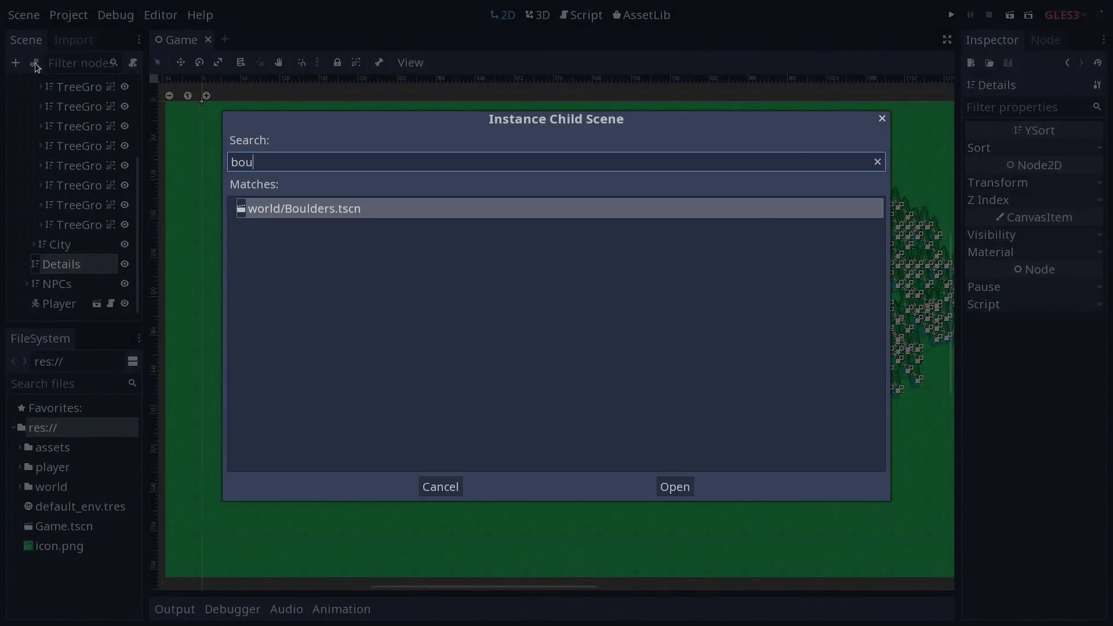
{"action": "key", "text": "Return"}
{"action": "left_click_drag", "start_coordinate": [205, 102], "coordinate": [388, 300]}
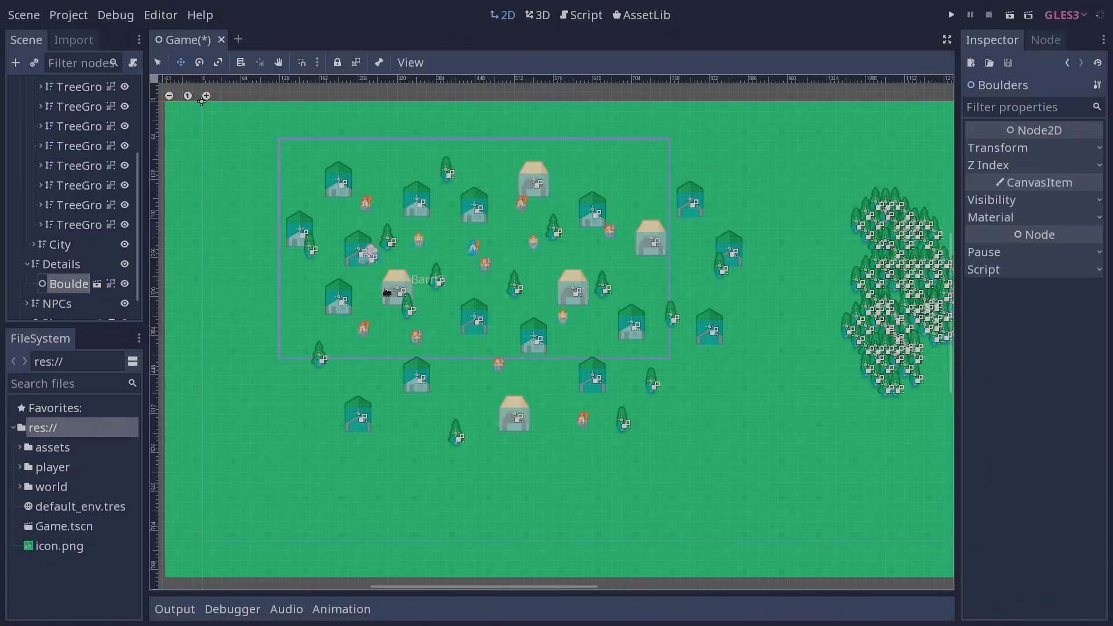
{"action": "left_click_drag", "start_coordinate": [388, 300], "coordinate": [450, 346]}
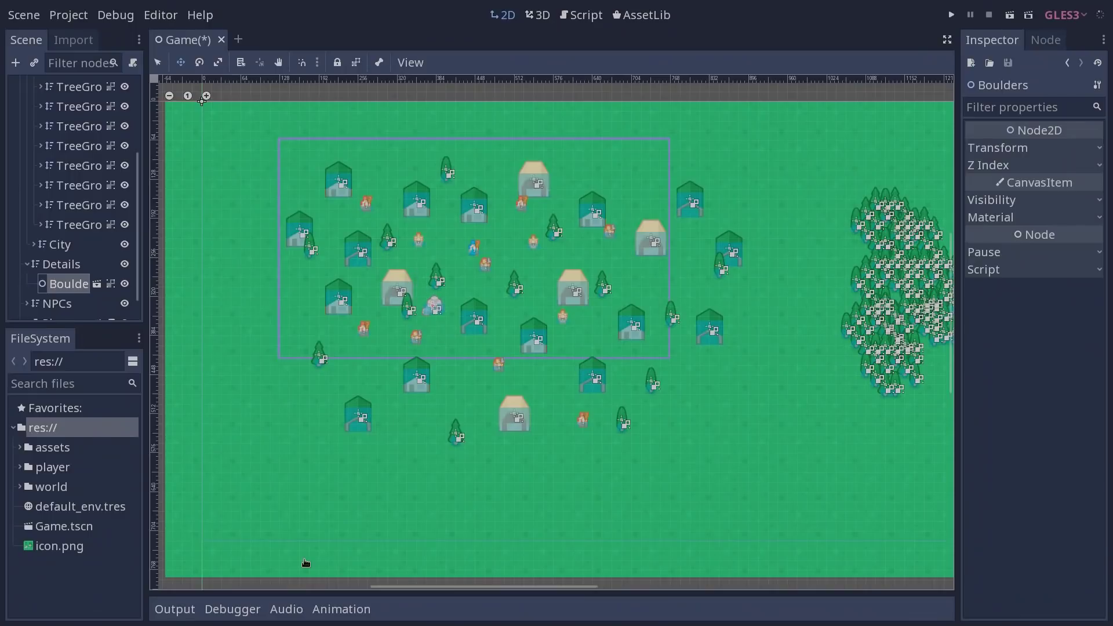
{"action": "key", "text": "ctrl+d"}
{"action": "key", "text": "ctrl+d"}
{"action": "key", "text": "ctrl+d"}
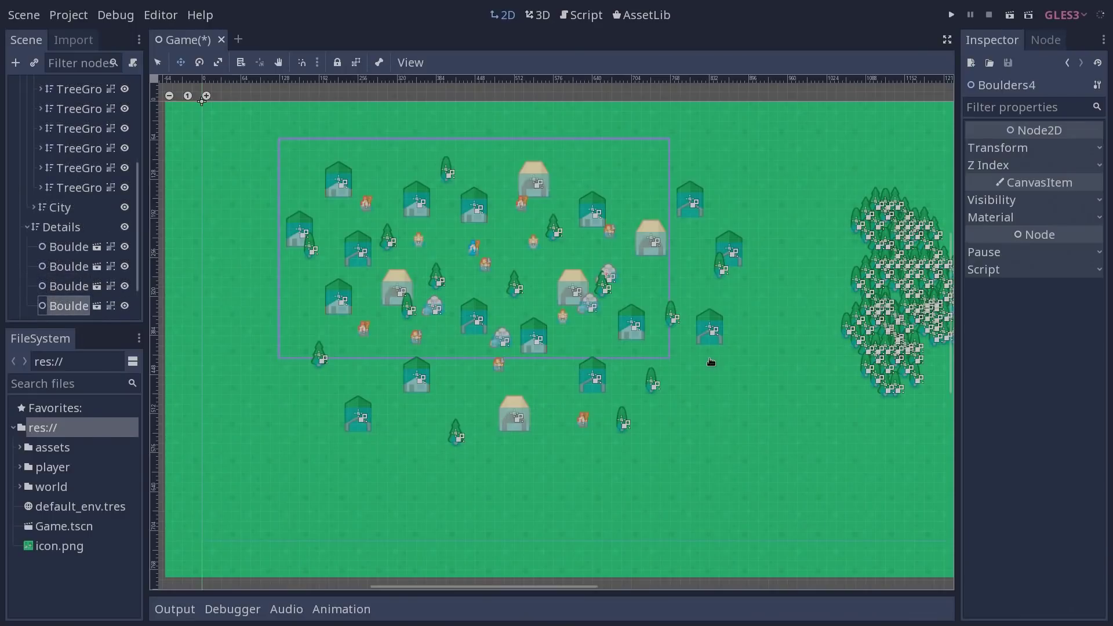
- Inspect the first TreeGroup and shift a tree group up-left within the right forest
{"action": "middle_click_drag", "start_coordinate": [809, 301], "coordinate": [628, 304]}
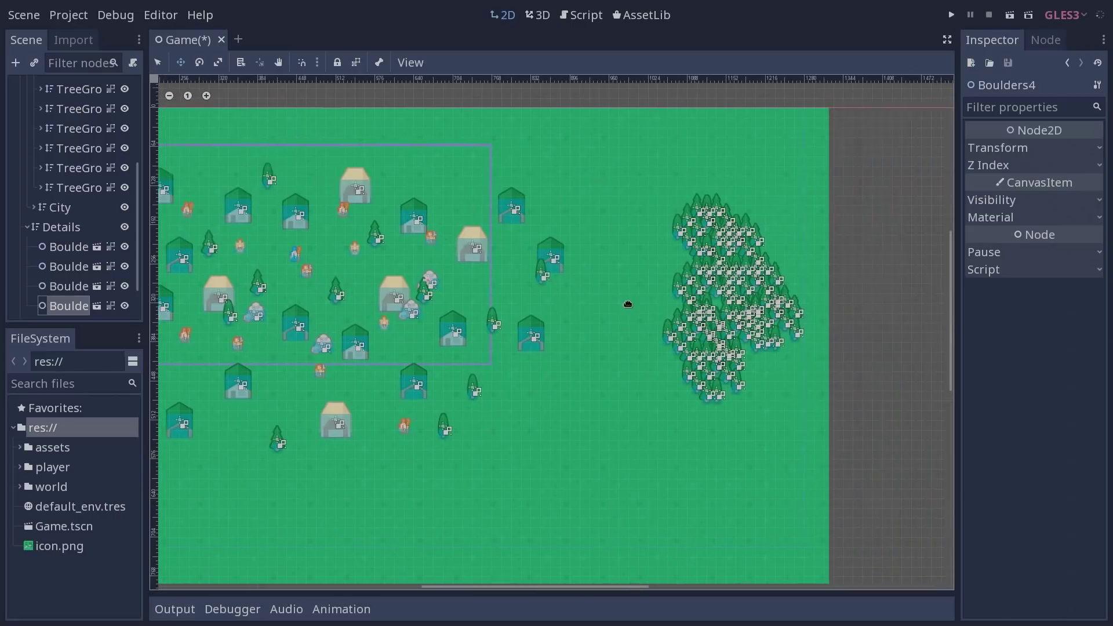
{"action": "scroll", "coordinate": [628, 304], "scroll_direction": "up", "scroll_amount": 2}
{"action": "scroll", "coordinate": [644, 318], "scroll_direction": "up", "scroll_amount": 1}
{"action": "scroll", "coordinate": [656, 331], "scroll_direction": "up", "scroll_amount": 2}
{"action": "scroll", "coordinate": [670, 339], "scroll_direction": "up", "scroll_amount": 2}
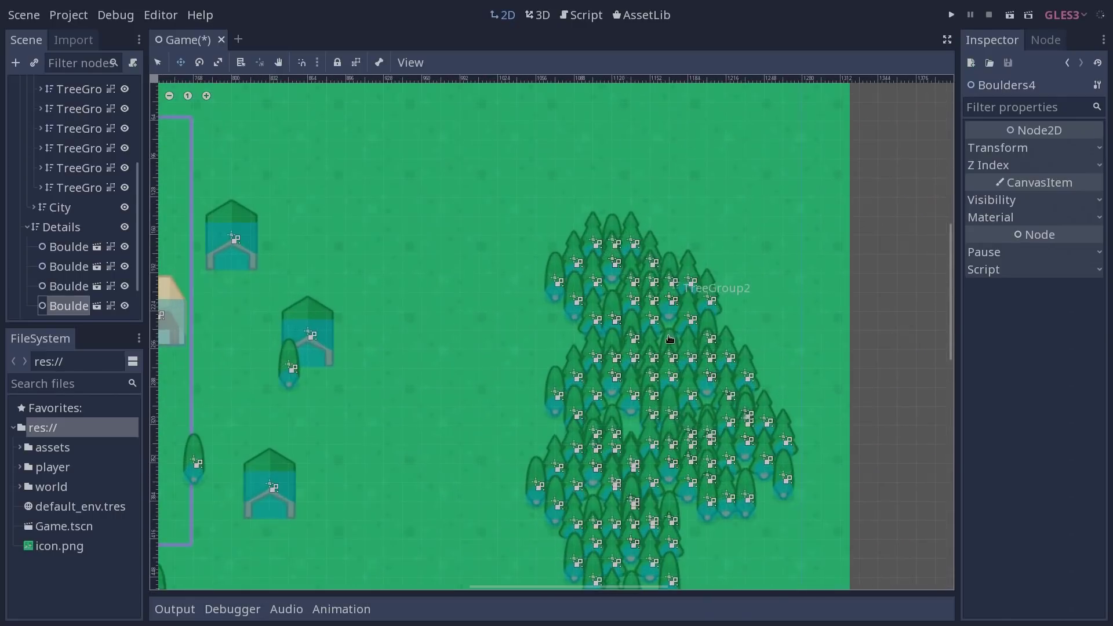
{"action": "scroll", "coordinate": [670, 339], "scroll_direction": "up", "scroll_amount": 1}
{"action": "scroll", "coordinate": [79, 226], "scroll_direction": "up", "scroll_amount": 3}
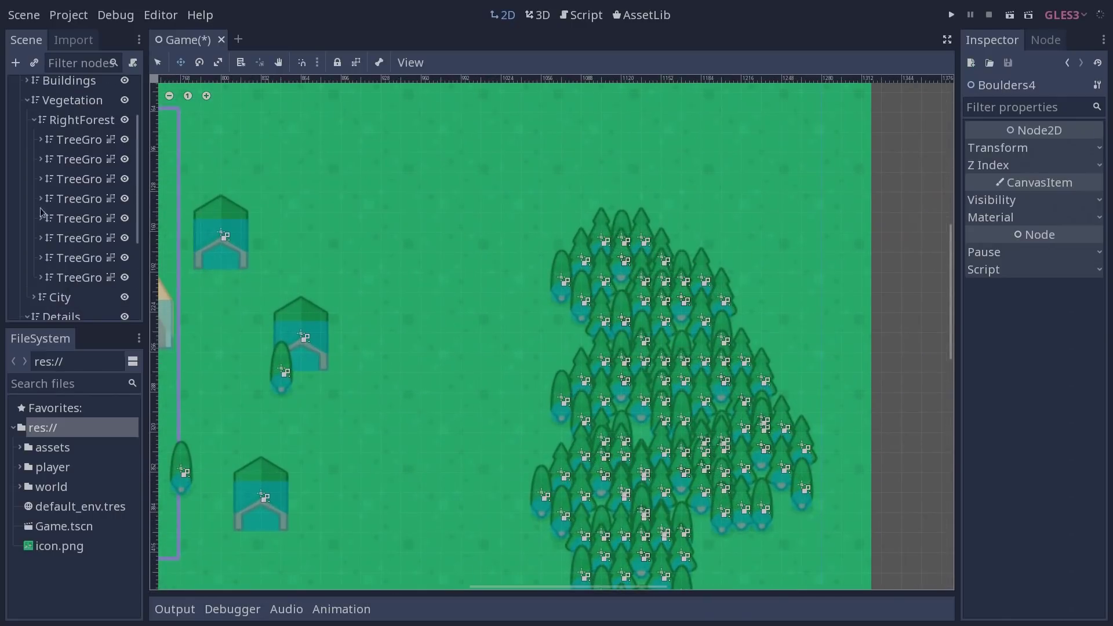
{"action": "left_click", "coordinate": [78, 139]}
{"action": "left_click", "coordinate": [42, 140]}
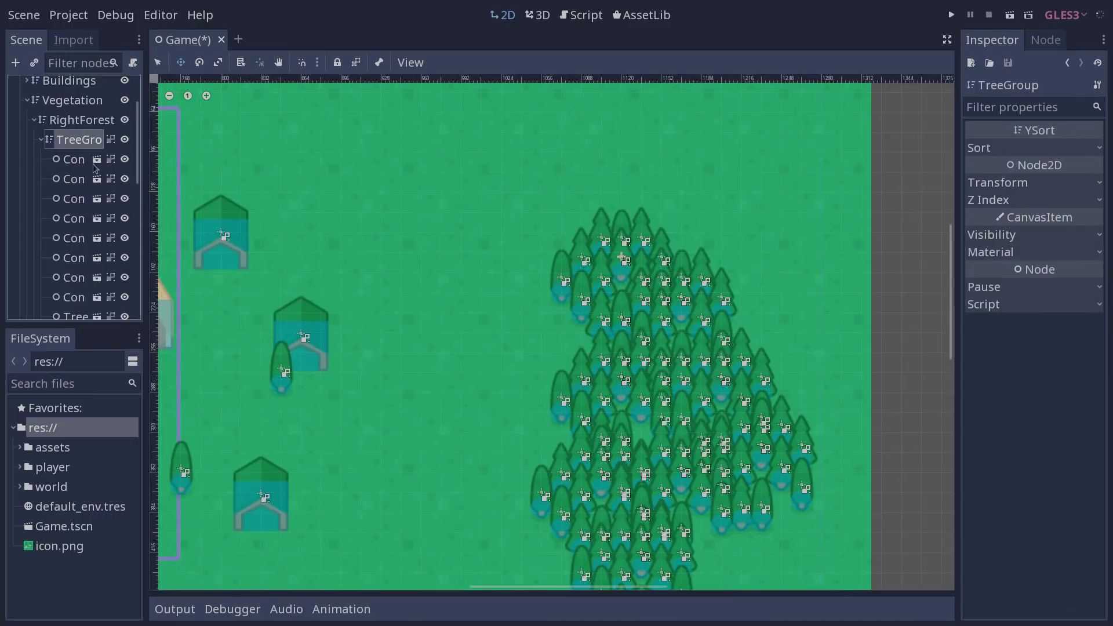
{"action": "left_click", "coordinate": [42, 140]}
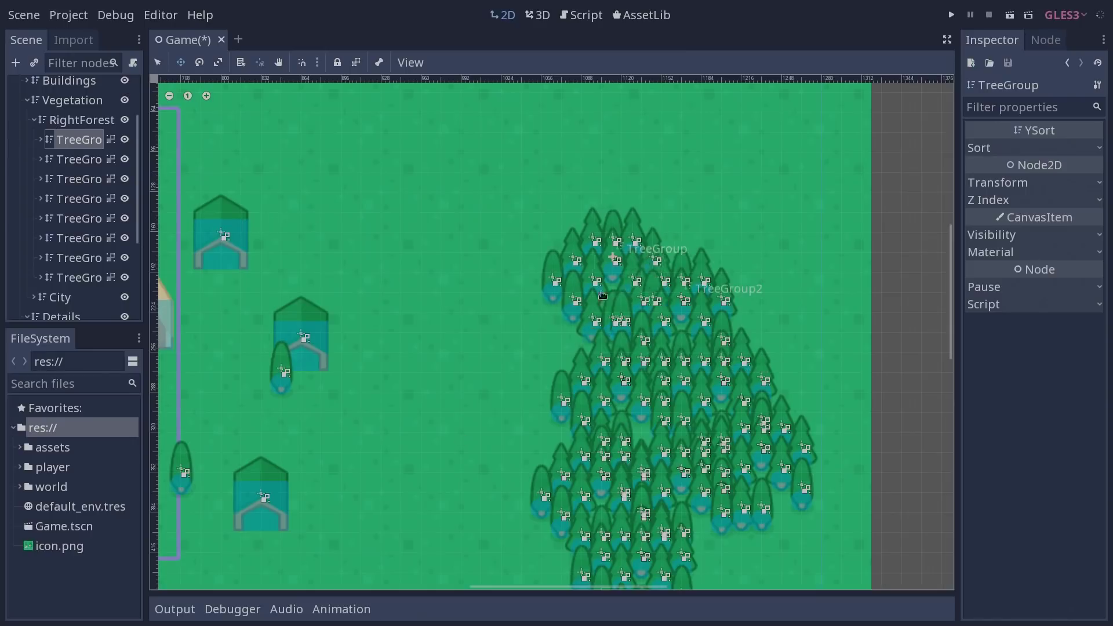
{"action": "mouse_move", "coordinate": [657, 309]}
{"action": "left_mouse_down"}
{"action": "mouse_move", "coordinate": [628, 263]}
{"action": "mouse_move", "coordinate": [636, 327]}
{"action": "left_mouse_up"}
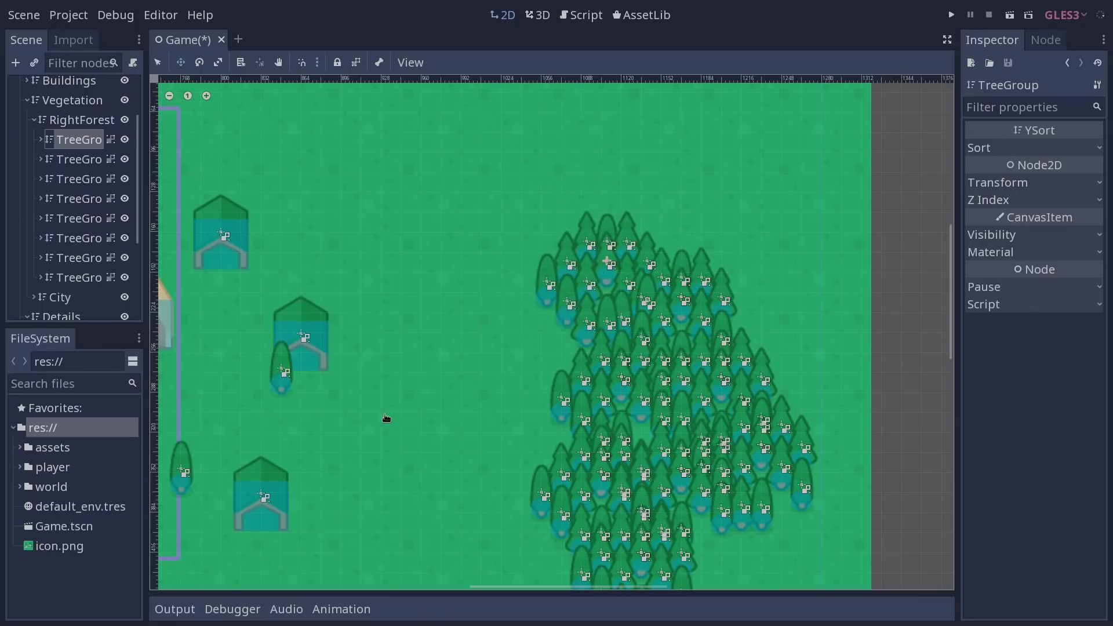
{"action": "scroll", "coordinate": [387, 419], "scroll_direction": "down", "scroll_amount": 3}
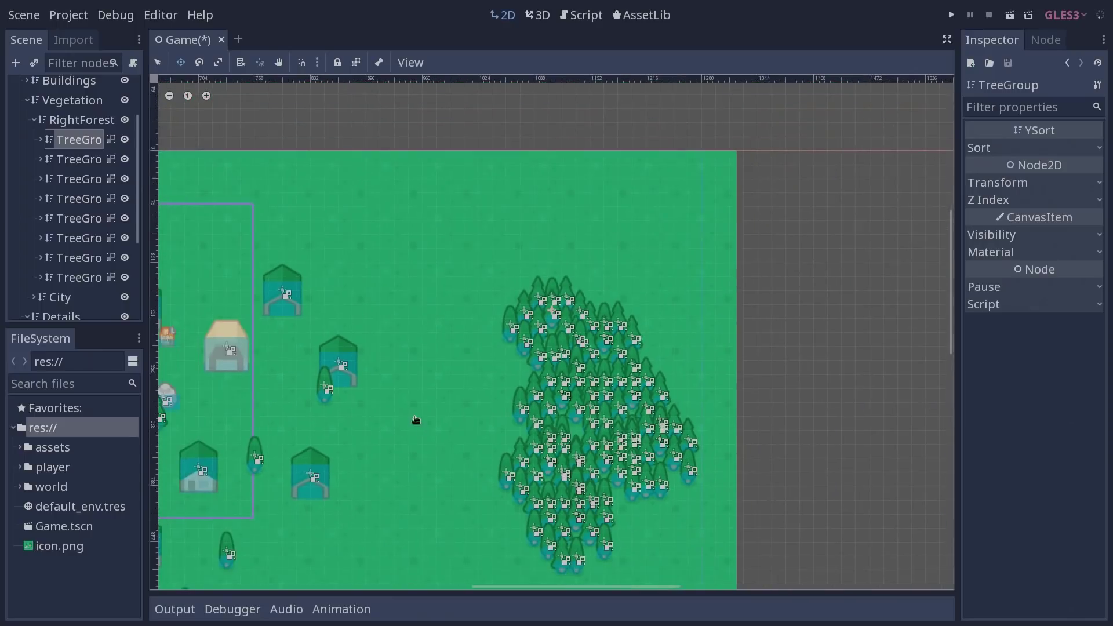
{"action": "middle_click_drag", "start_coordinate": [421, 426], "coordinate": [752, 341]}
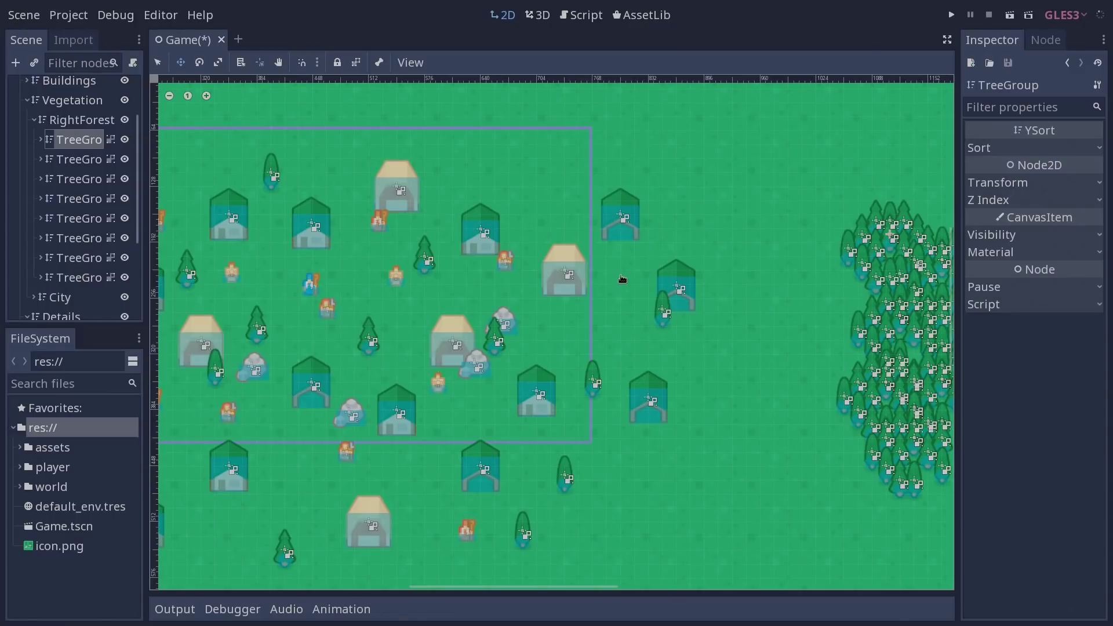
- Save and run the game, walk the player past the boulders, then close it
{"action": "key", "text": "F5"}
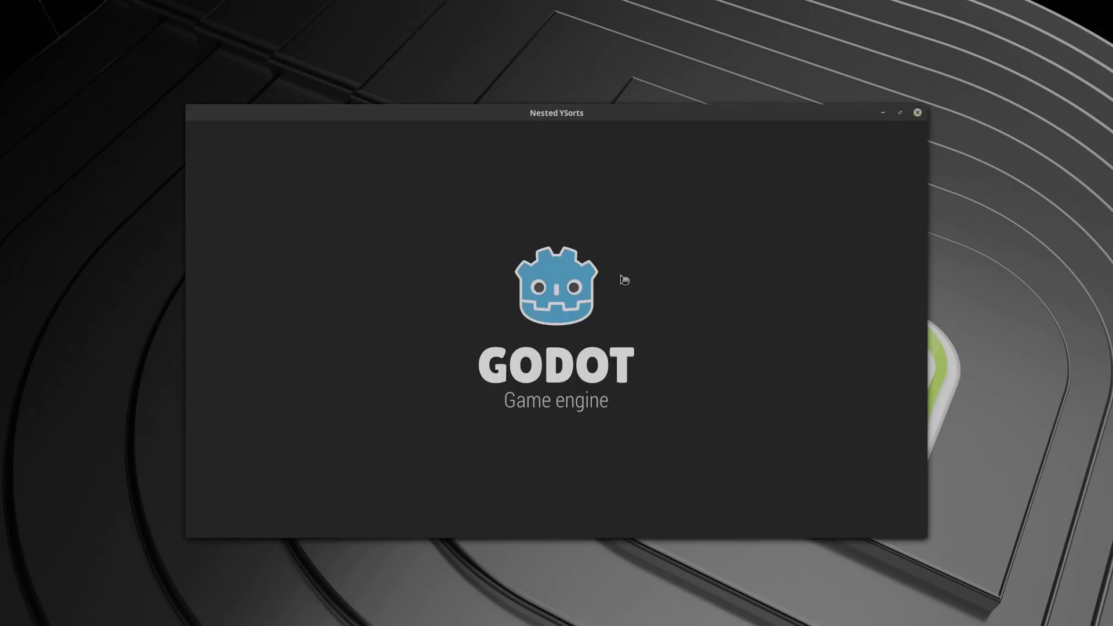
{"action": "key", "text": "Right"}
{"action": "key", "text": "Down"}
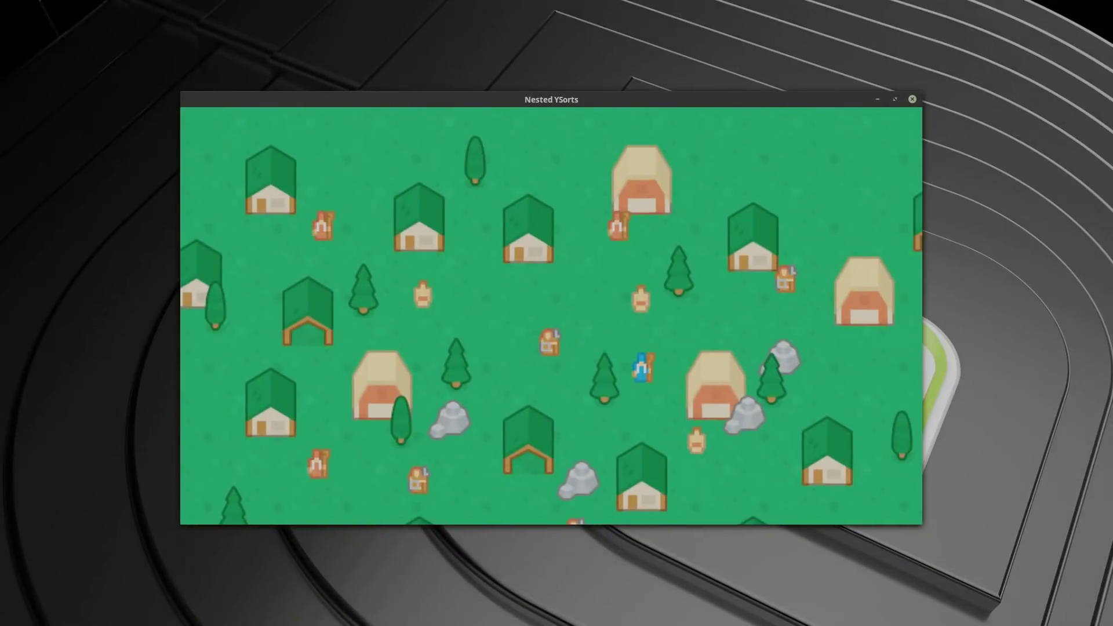
{"action": "key", "text": "Up"}
{"action": "key", "text": "Left"}
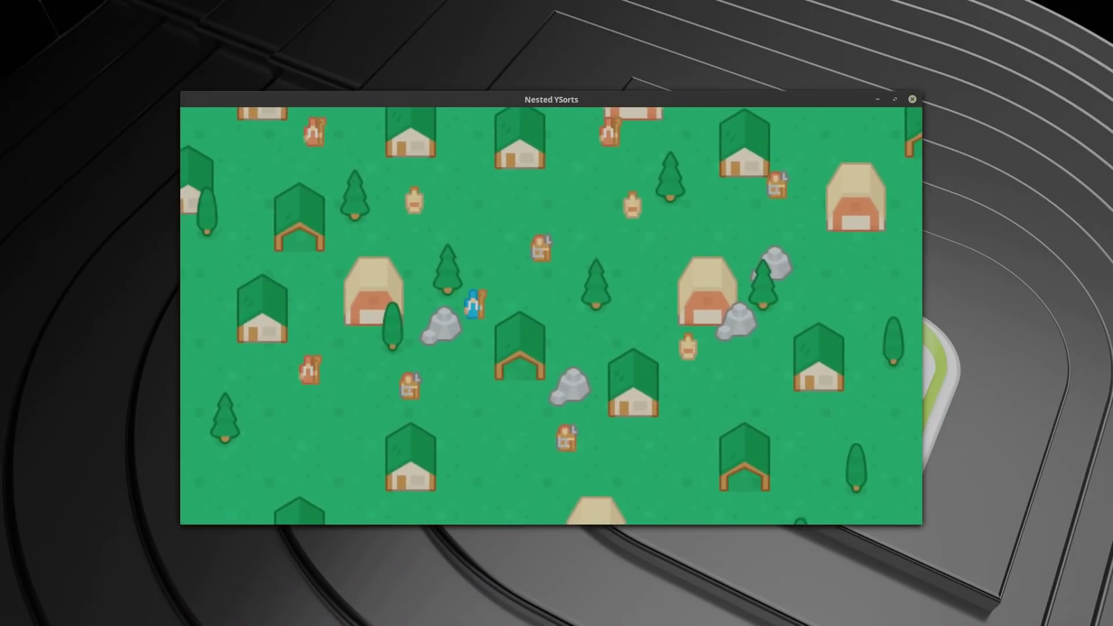
{"action": "key", "text": "F8"}
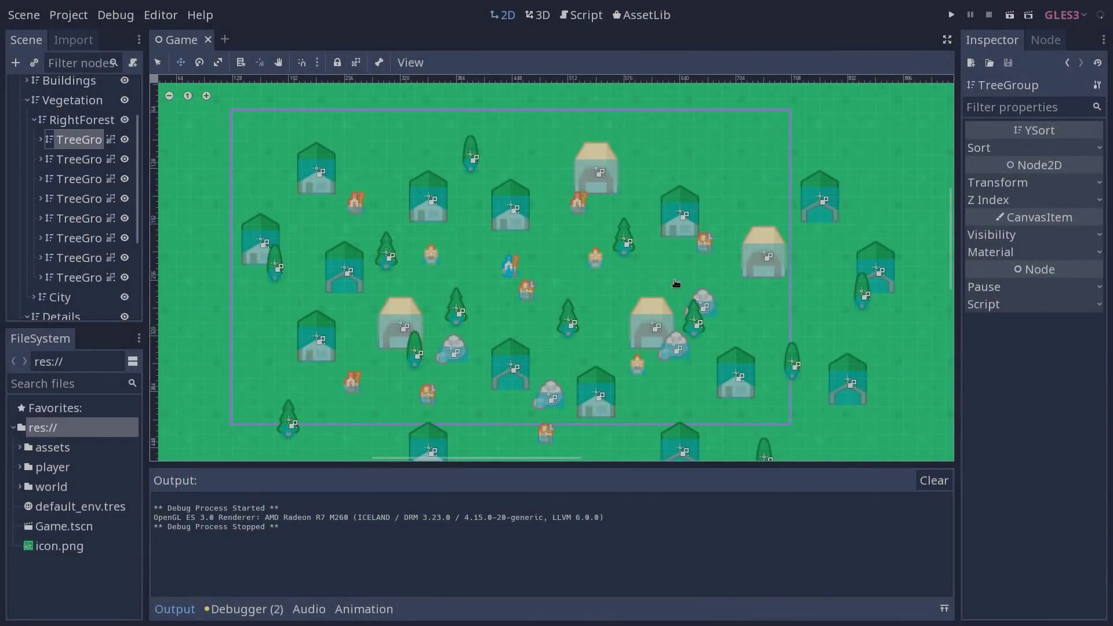